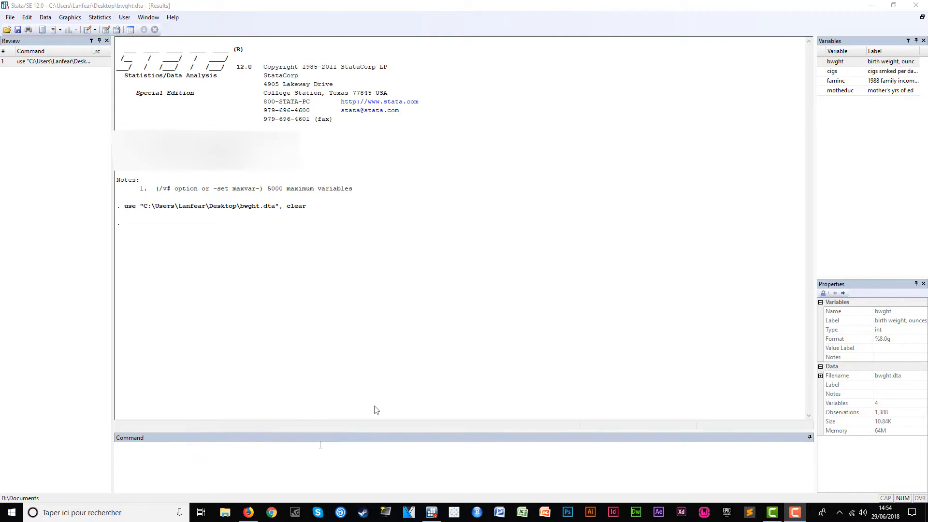
Run the summarize command on the birth weight variable bwght.
click(165, 458)
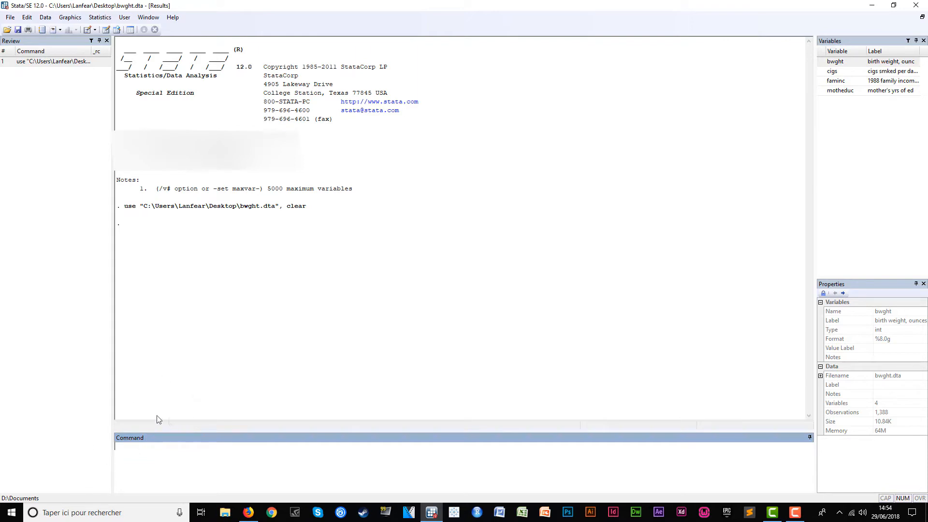
text(summarize)
click(847, 71)
click(842, 80)
click(841, 90)
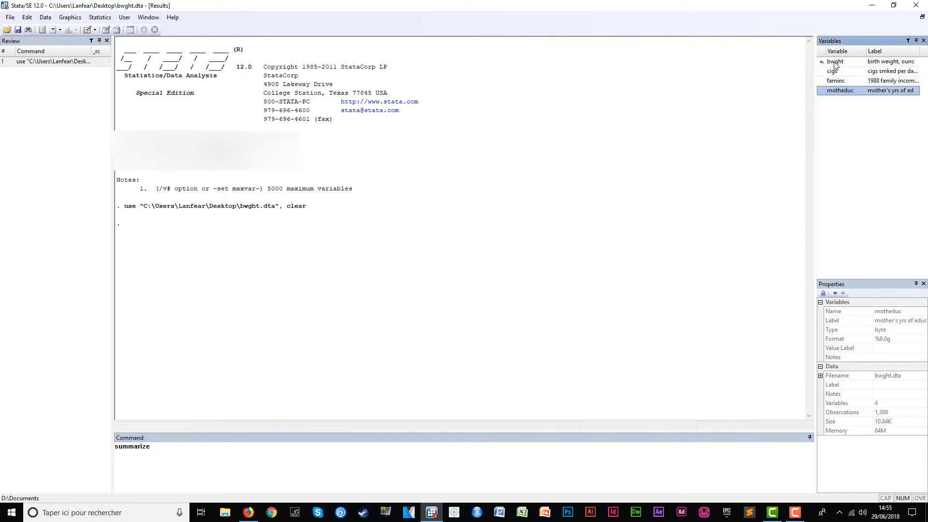
double_click(836, 63)
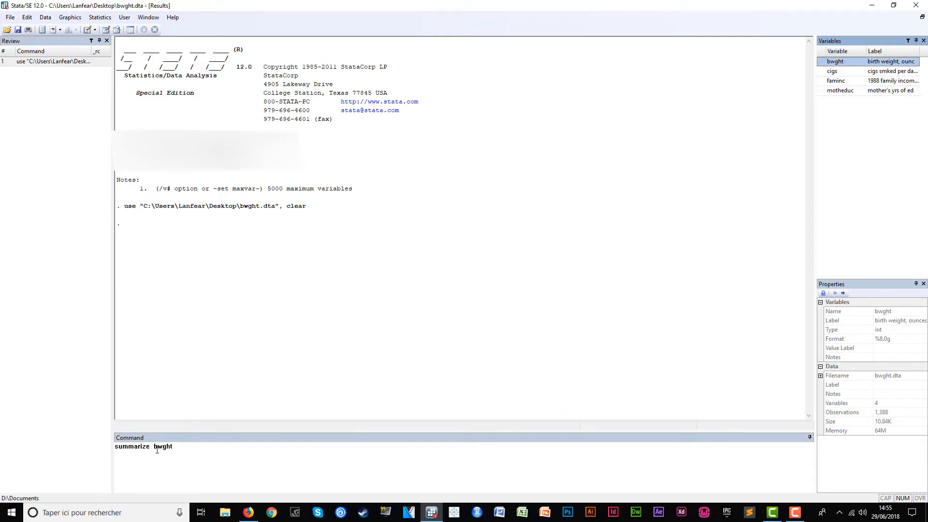
click(184, 456)
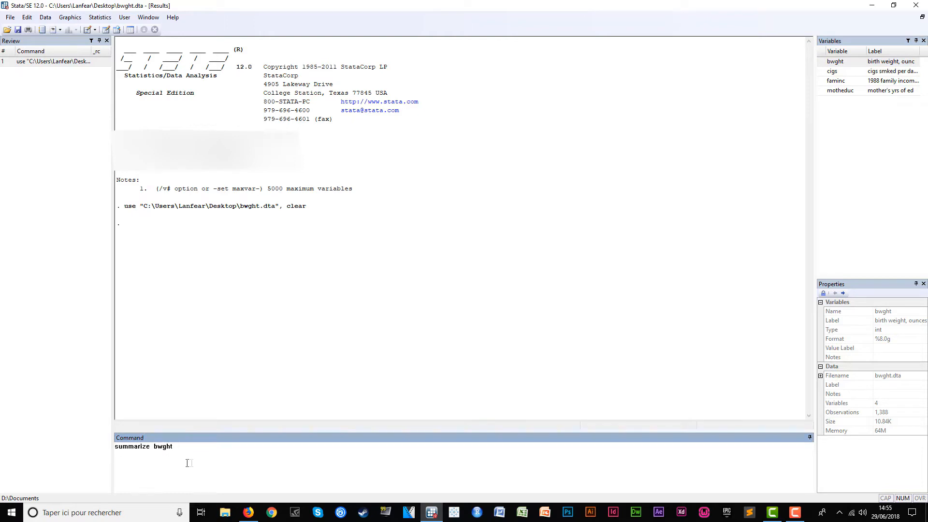
key(Return)
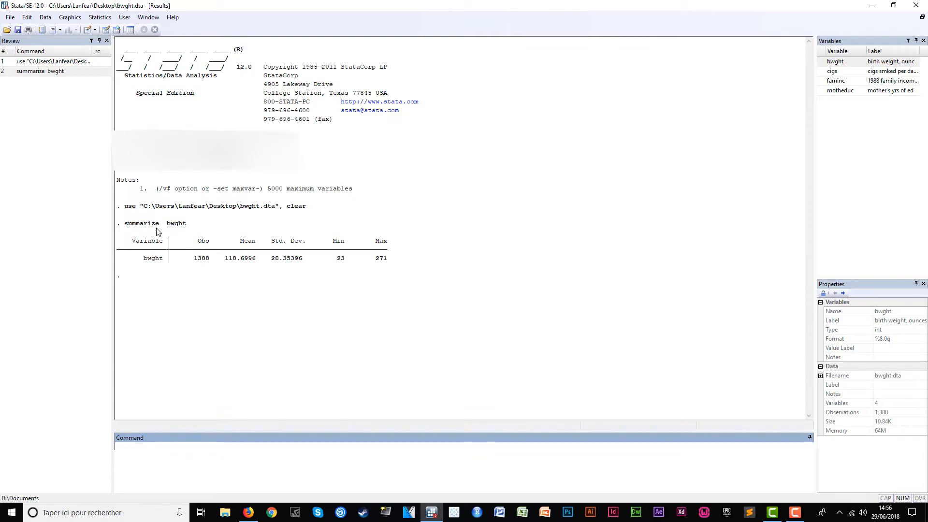
Recall the earlier summarize bwght command, abbreviate it to sum bwght and run it.
click(34, 73)
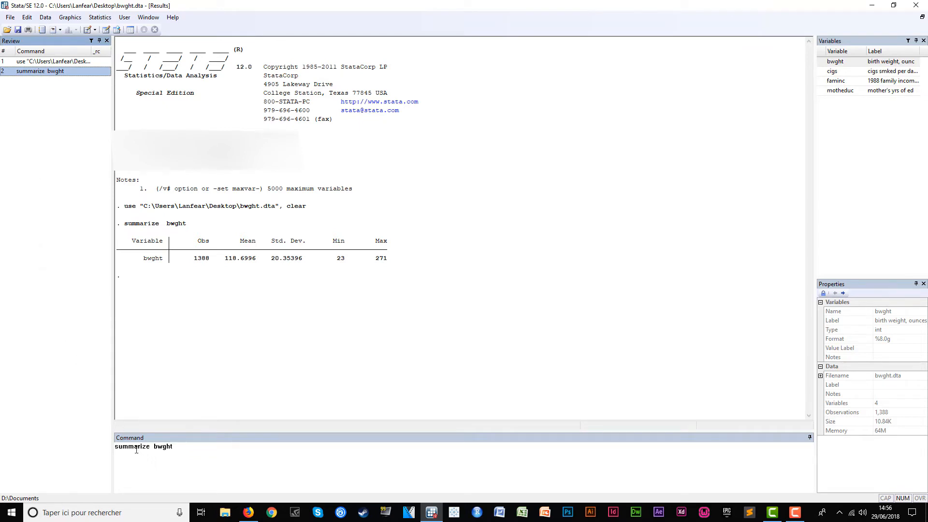
click(187, 448)
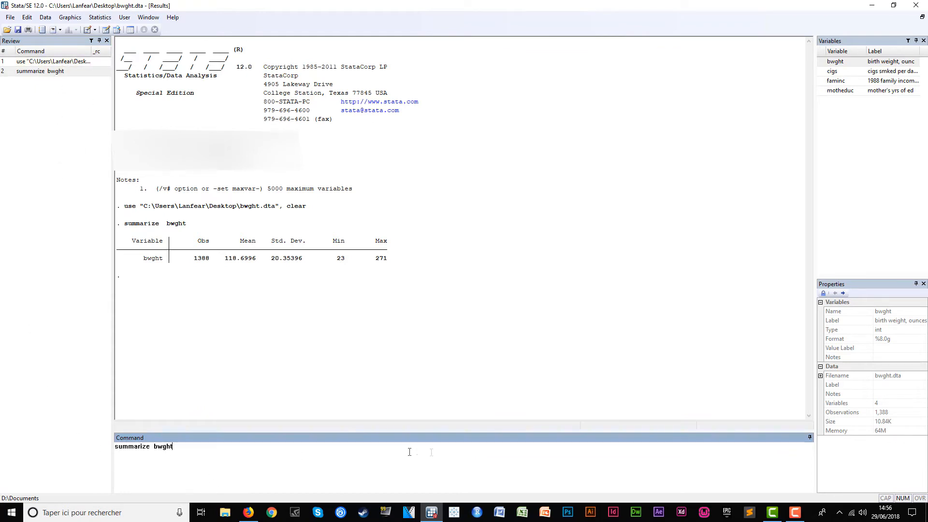
click(153, 473)
key(BackSpace)
key(BackSpace)
key(BackSpace)
key(BackSpace)
key(BackSpace)
key(BackSpace)
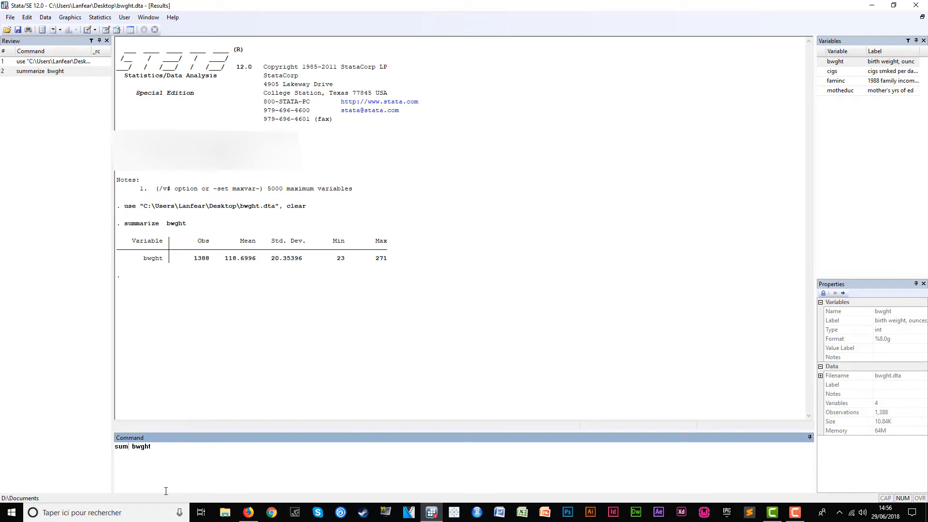
key(Return)
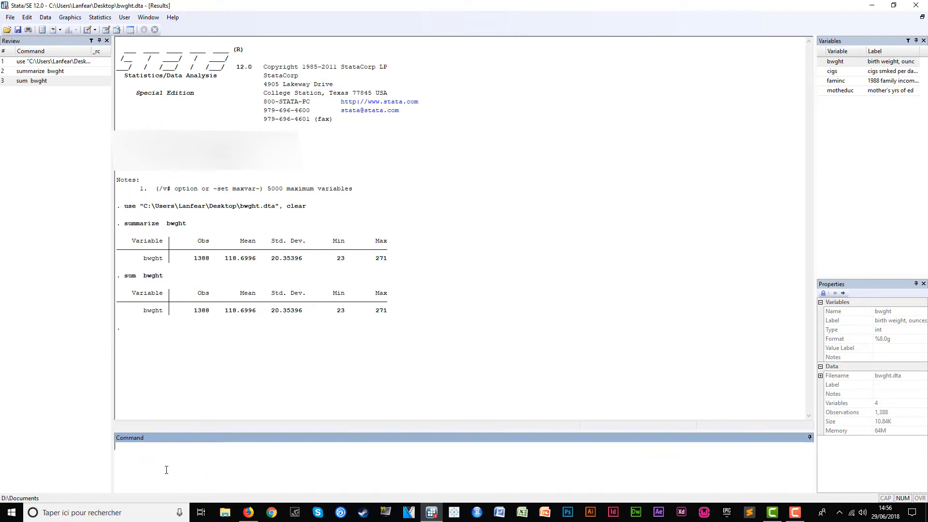
Produce a statistics table for bwght with tabstat bwght, stat(mean, sd, min, max).
text(tabstat)
double_click(834, 62)
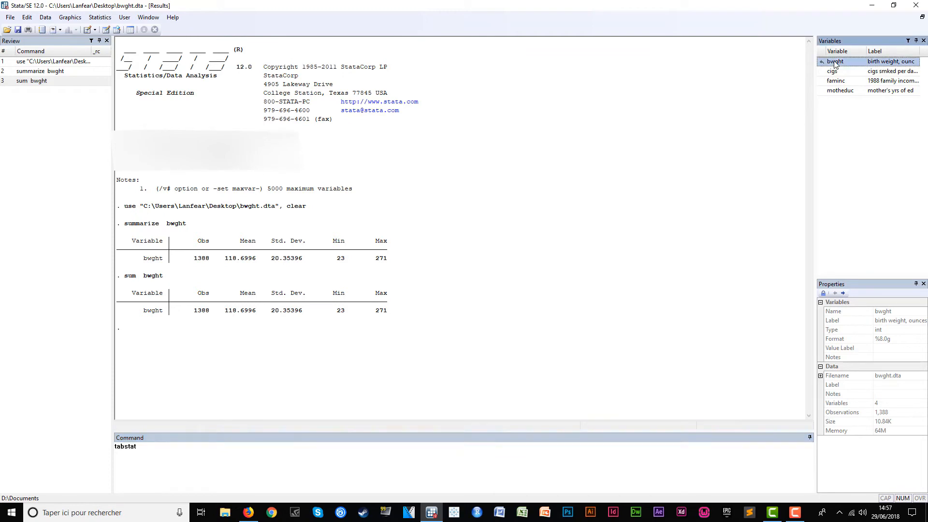
click(166, 449)
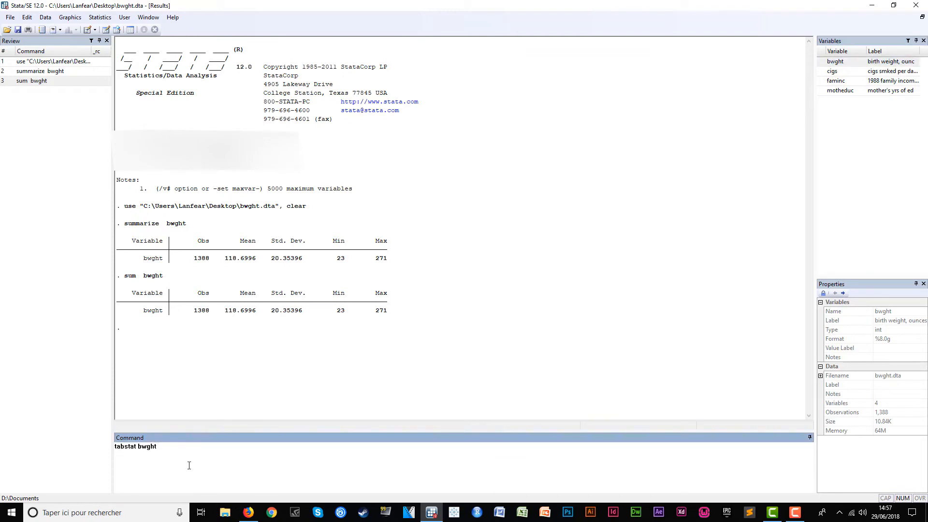
text(, sta)
text(mean, sd, min, max))
key(Return)
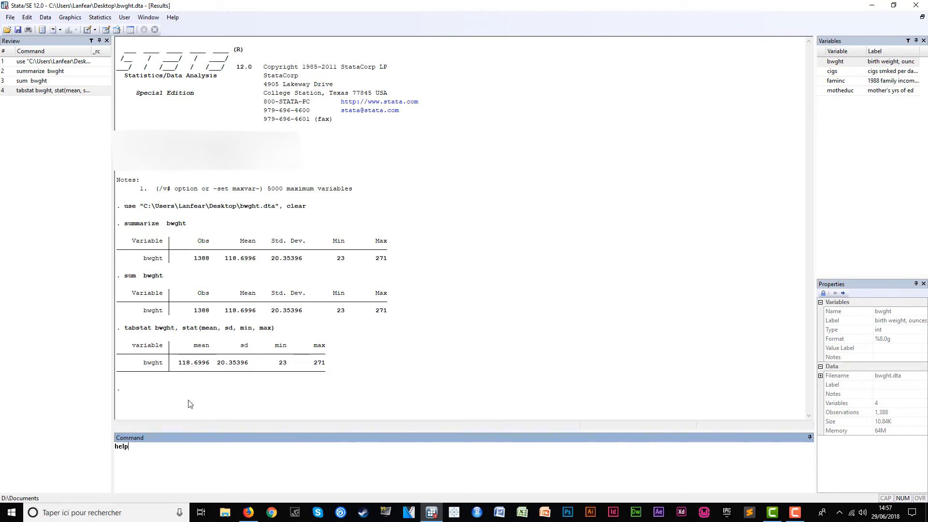
Open the tabstat help with help tabstat, examine the list of statistics it supports, and close the help.
text(stat)
key(Return)
scroll(282, 285, down, 10)
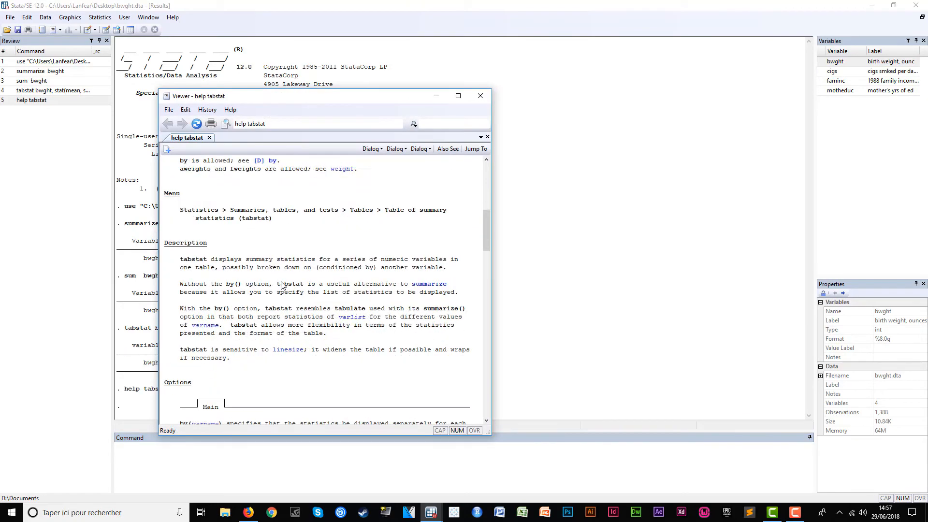
scroll(283, 286, down, 9)
scroll(282, 285, up, 4)
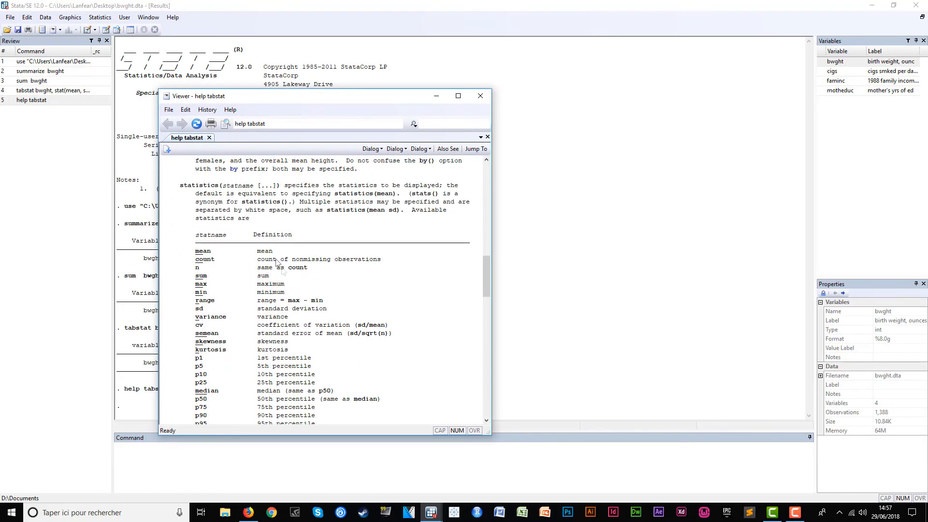
scroll(282, 240, down, 6)
scroll(304, 244, up, 5)
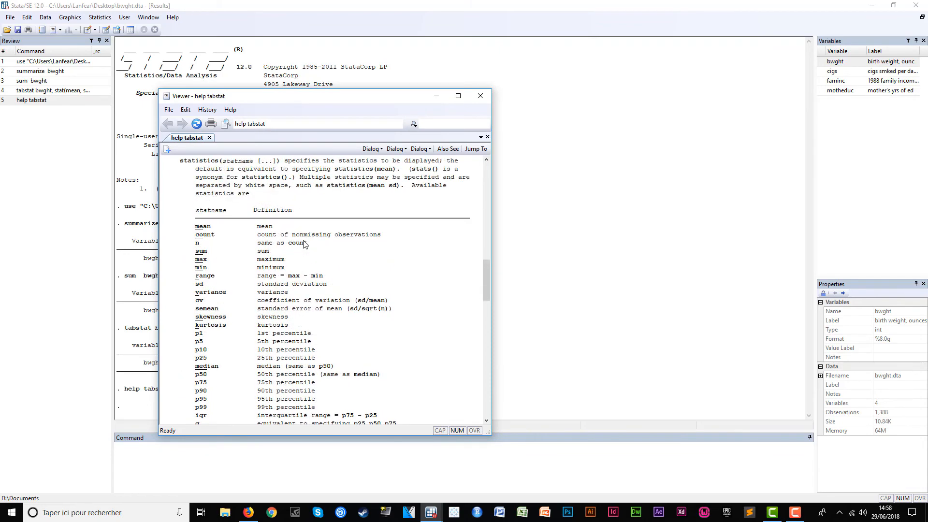
scroll(236, 243, down, 3)
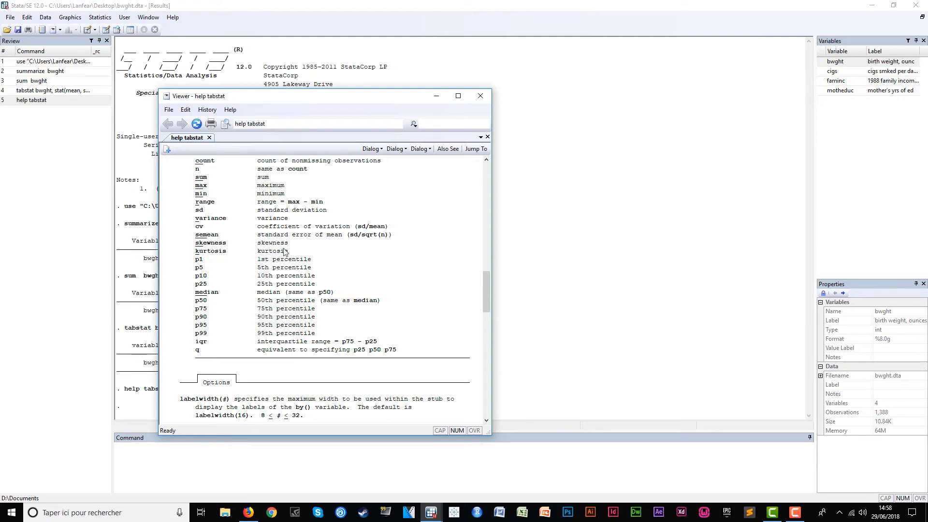
scroll(296, 262, up, 2)
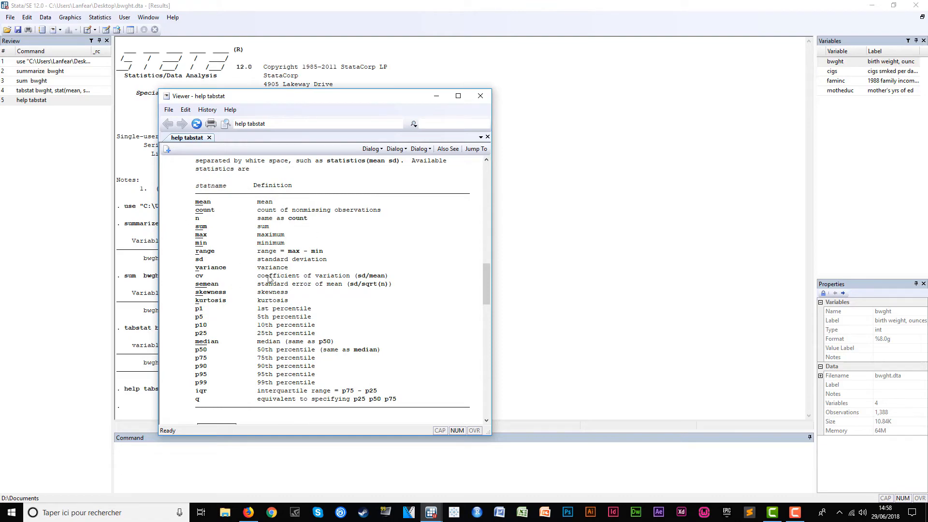
scroll(255, 235, up, 15)
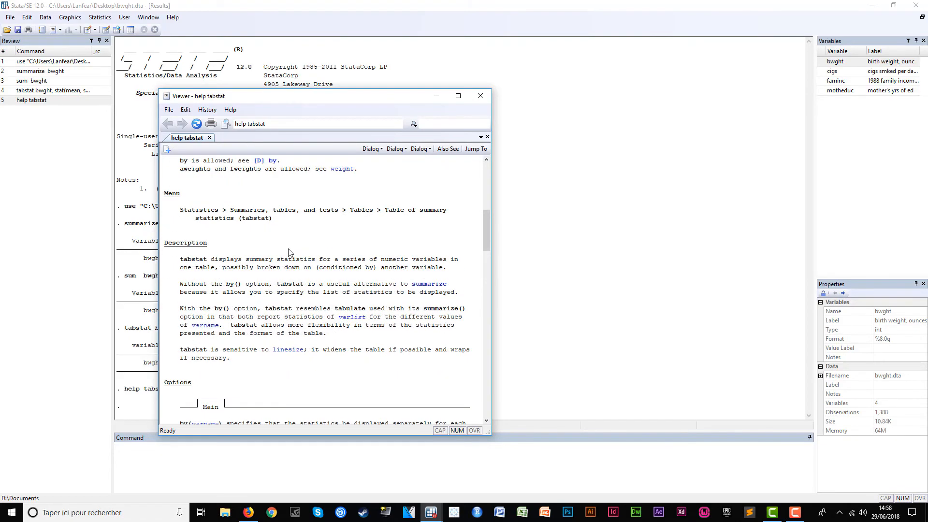
scroll(290, 253, down, 15)
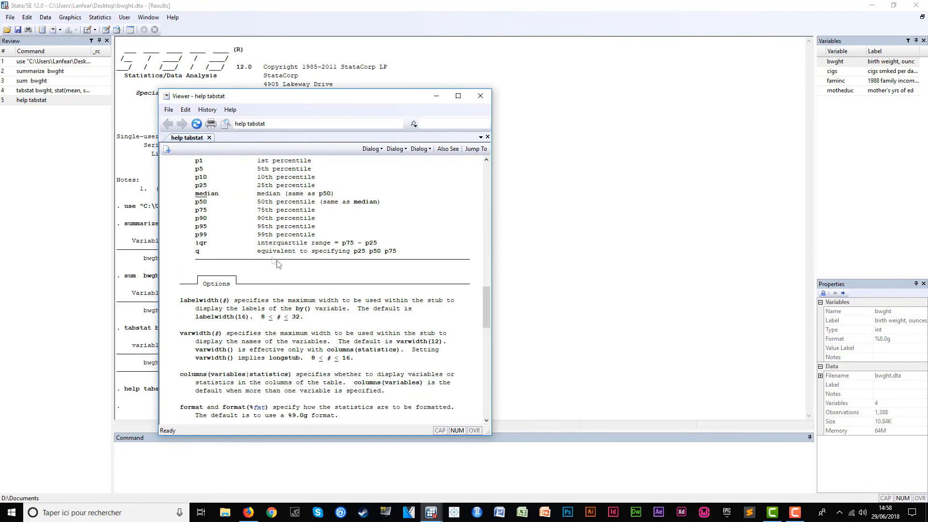
click(480, 96)
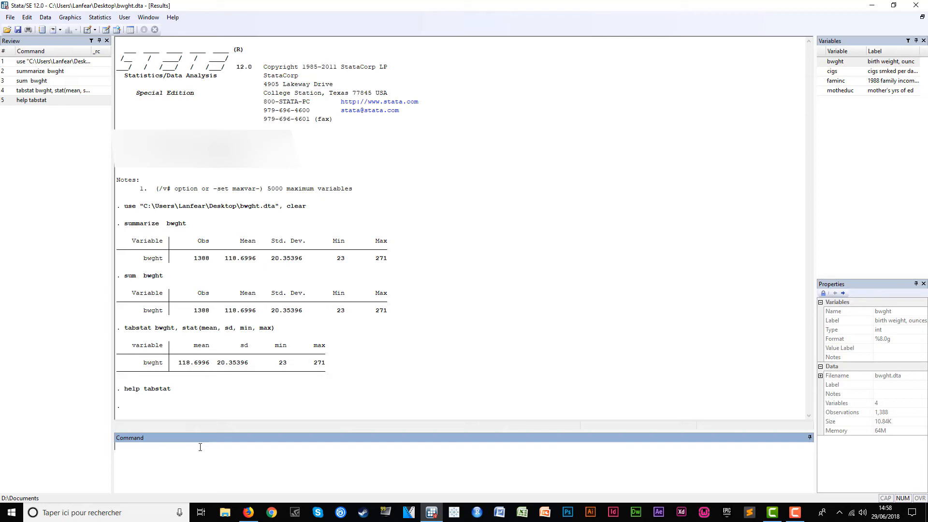
Run codebook on bwght and cigs, and highlight the missing-values entry for bwght in the output.
text(codebook)
double_click(840, 63)
click(188, 453)
double_click(832, 71)
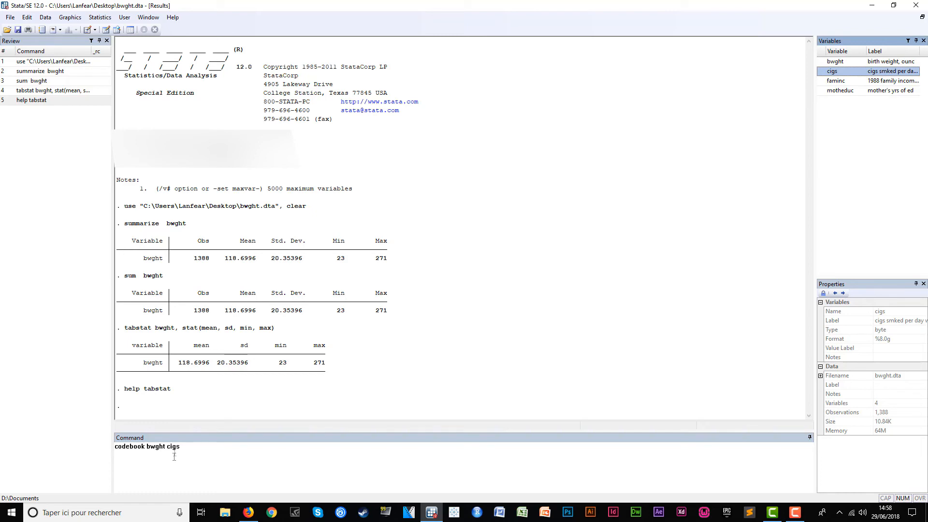
click(191, 450)
key(Return)
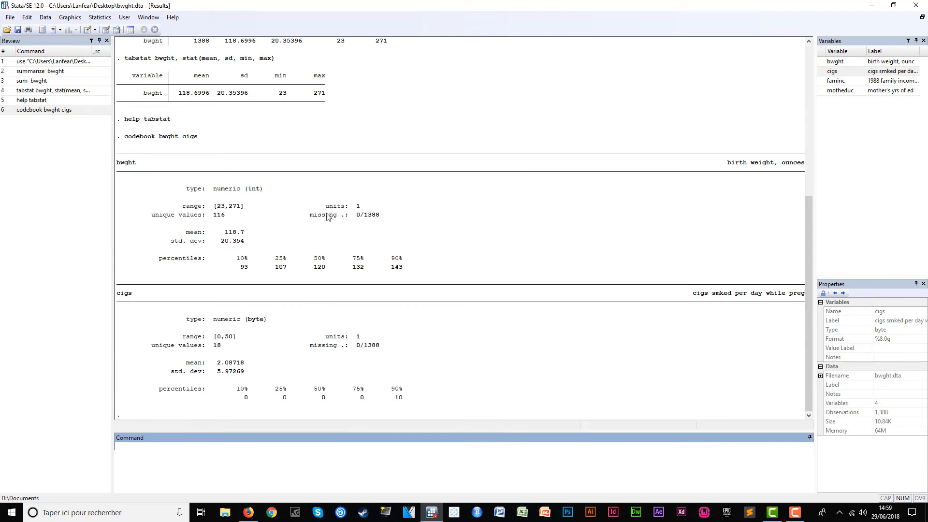
drag(311, 216, 382, 217)
click(385, 233)
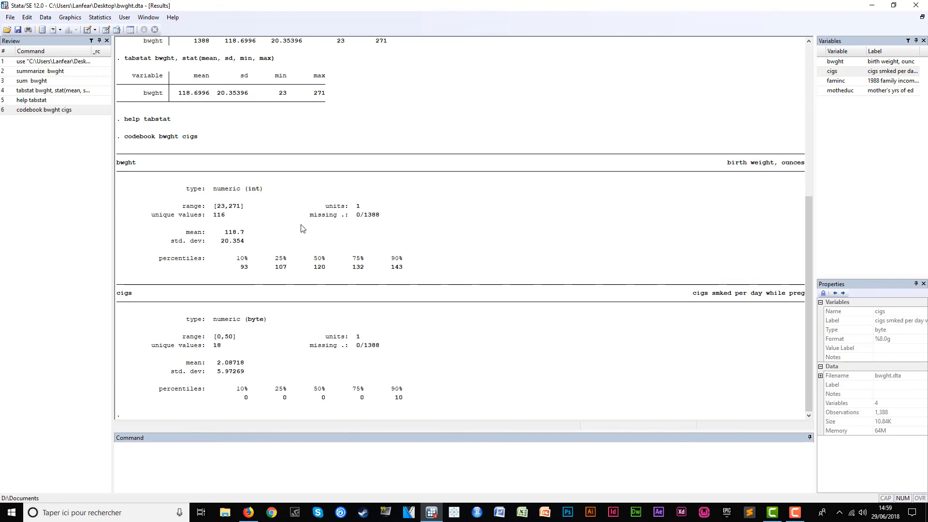
Reuse the earlier summarize bwght command, add the variables cigs and faminc to it, and run it.
scroll(302, 228, up, 6)
scroll(203, 124, down, 4)
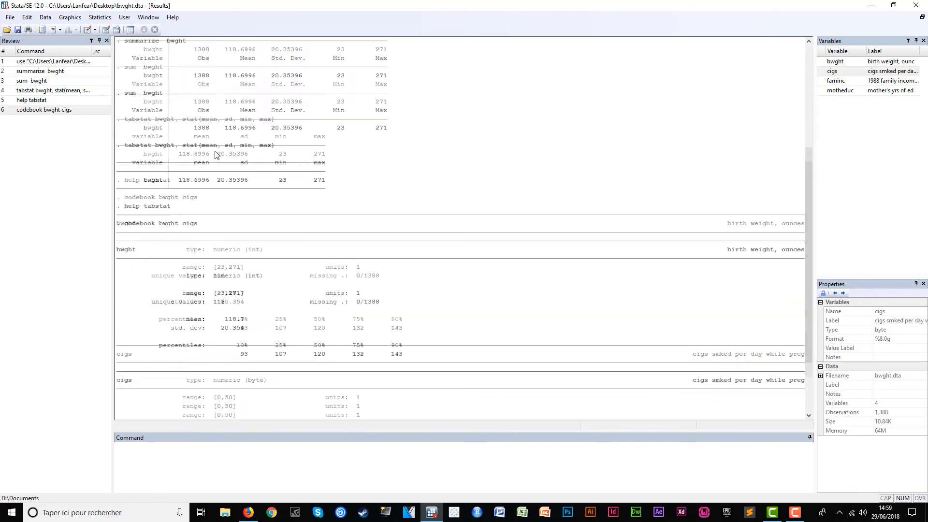
scroll(203, 125, down, 2)
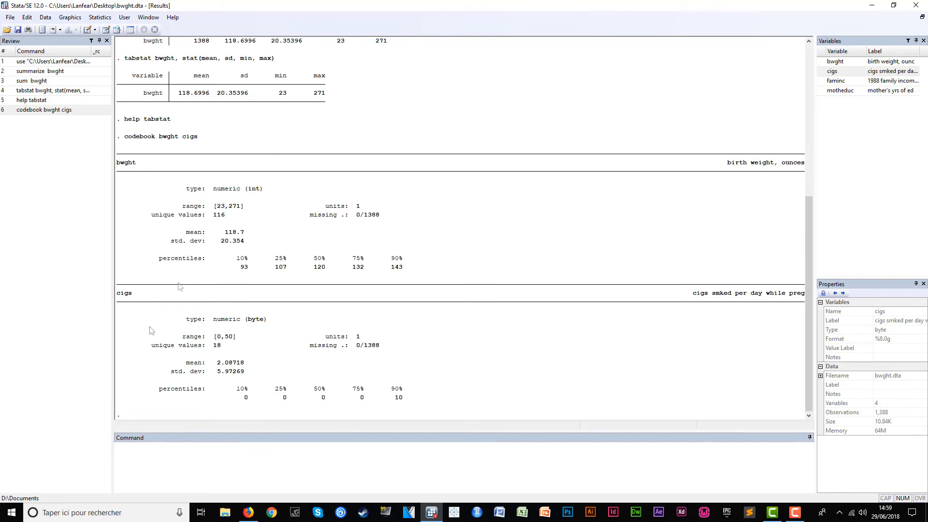
click(165, 465)
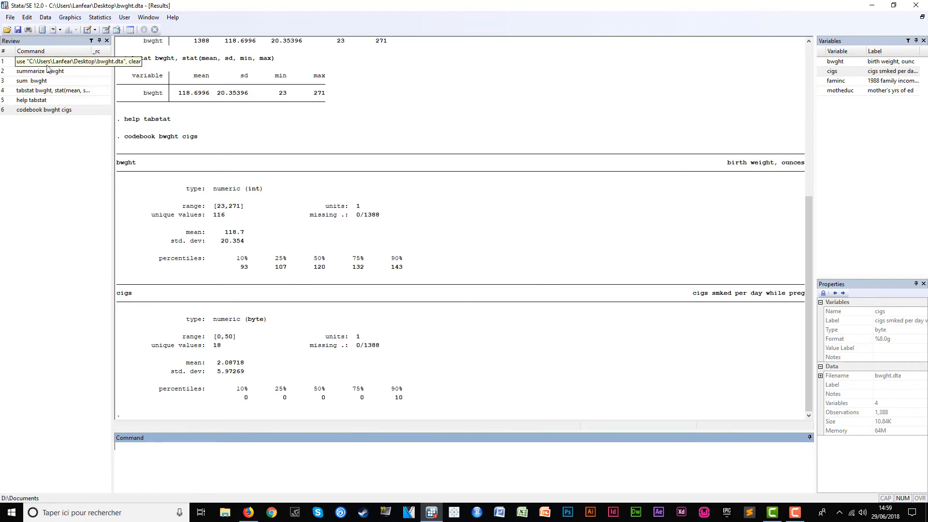
click(46, 71)
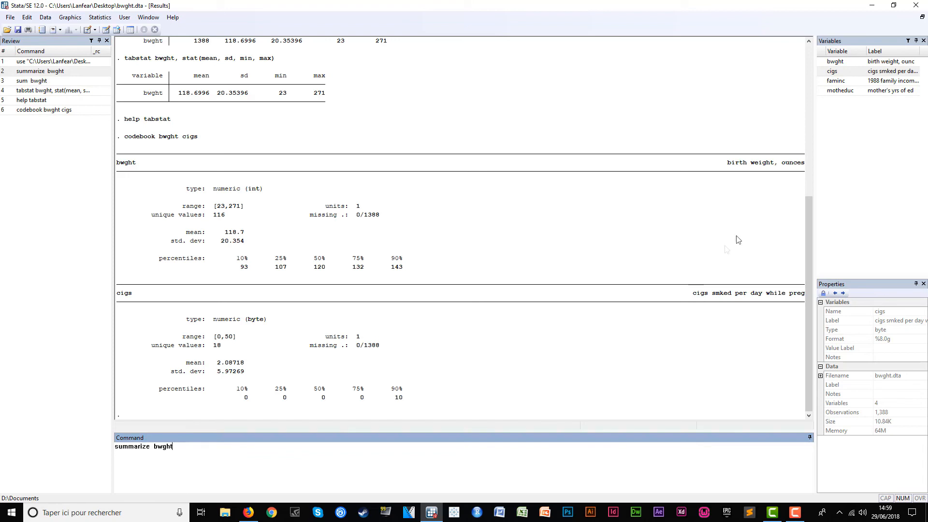
double_click(834, 74)
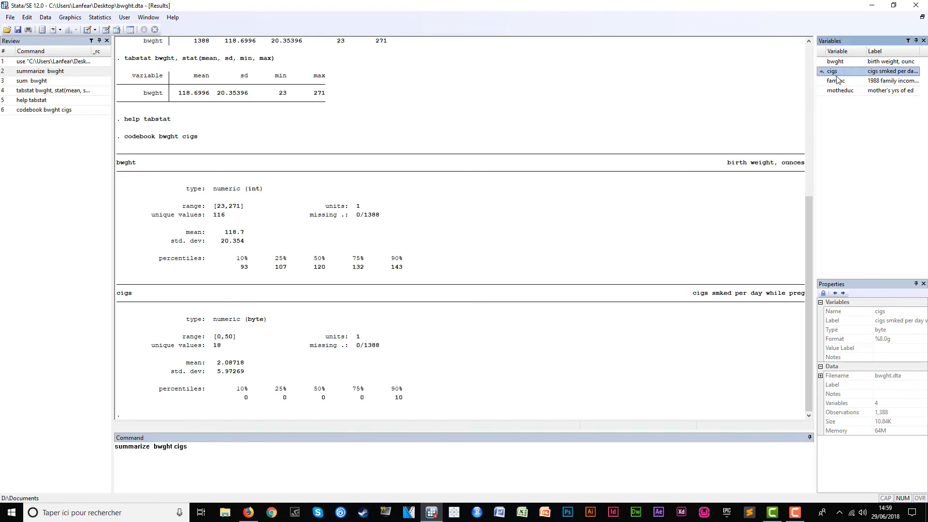
double_click(837, 80)
click(247, 455)
key(Return)
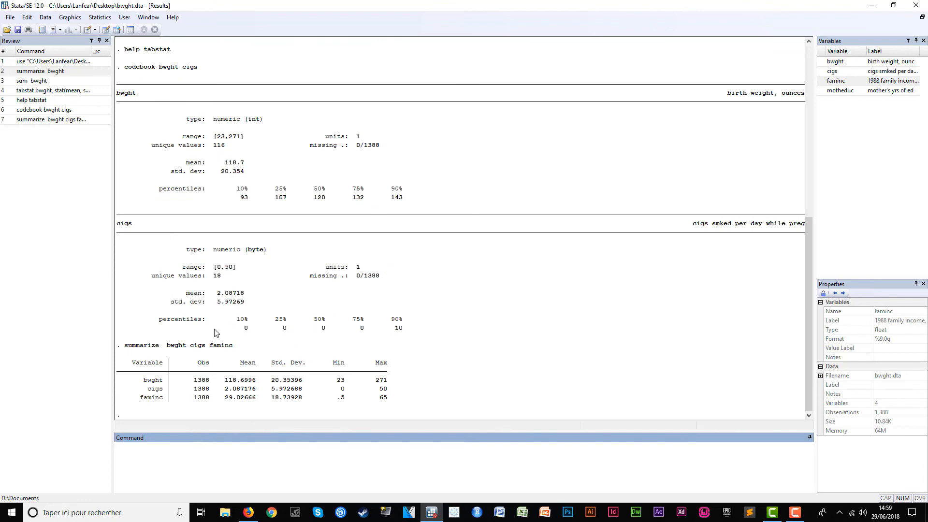